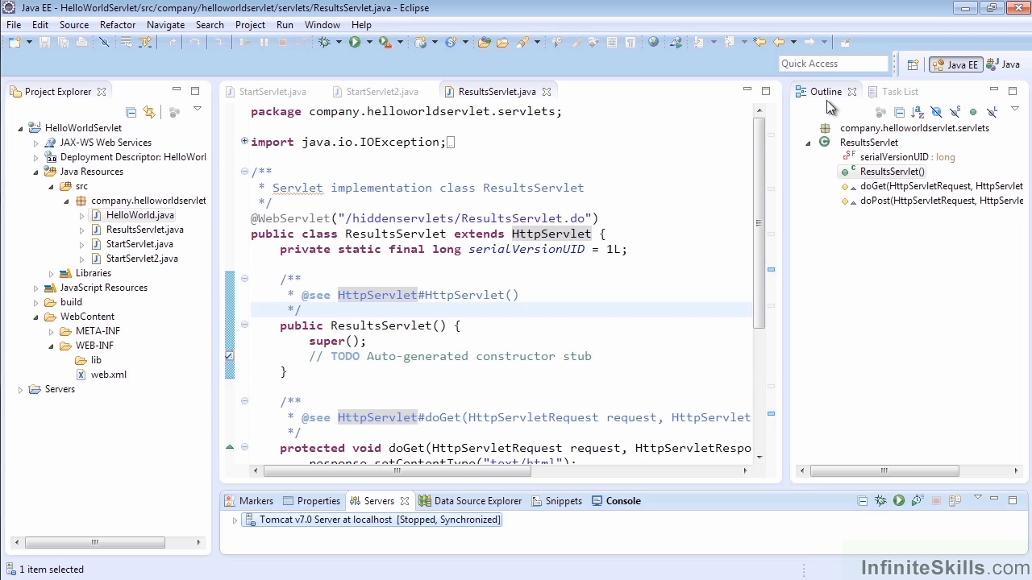
# Step: Minimize Eclipse so the Tomcat webapps and HelloWorldServlet WebContent Explorer windows show
pyautogui.click(963, 8)
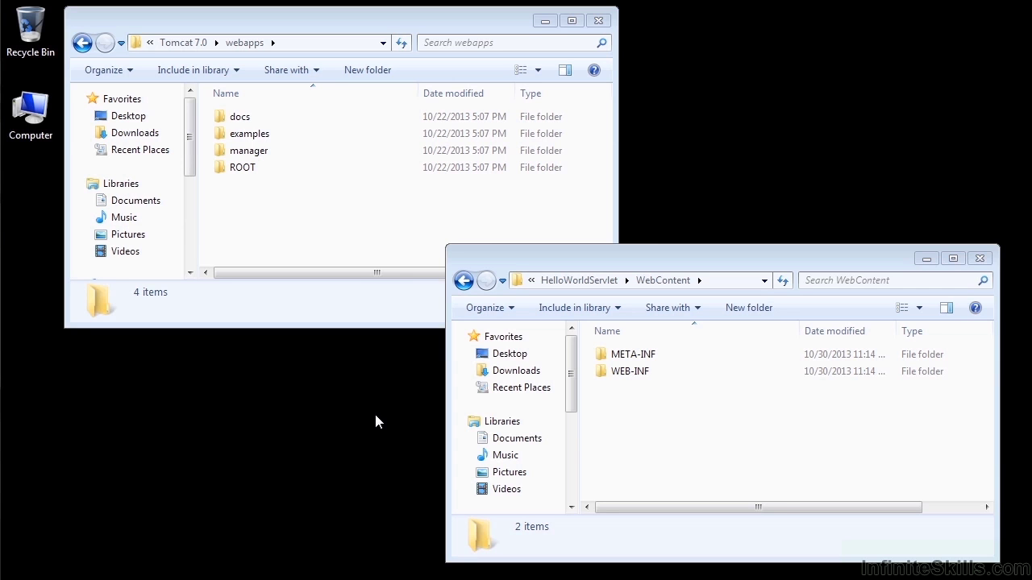
# Step: Edit the address bar to go up from WebContent to the HelloWorldServlet project folder
pyautogui.click(700, 281)
pyautogui.moveTo(681, 281); pyautogui.dragTo(733, 281)
pyautogui.press('BackSpace')
pyautogui.press('Return')
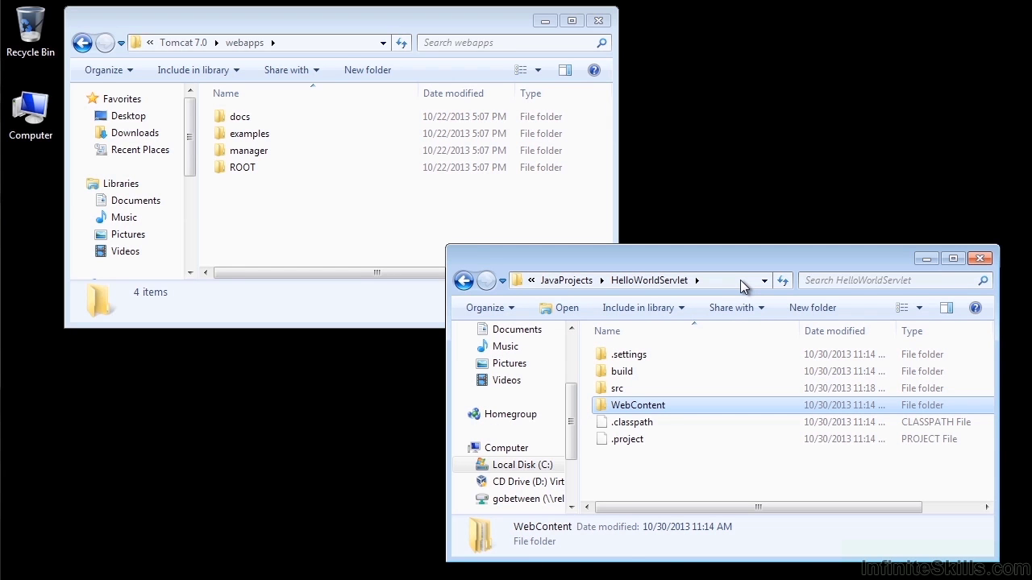
# Step: In the other window, go up to Tomcat 7.0 and reopen the webapps folder
pyautogui.click(332, 43)
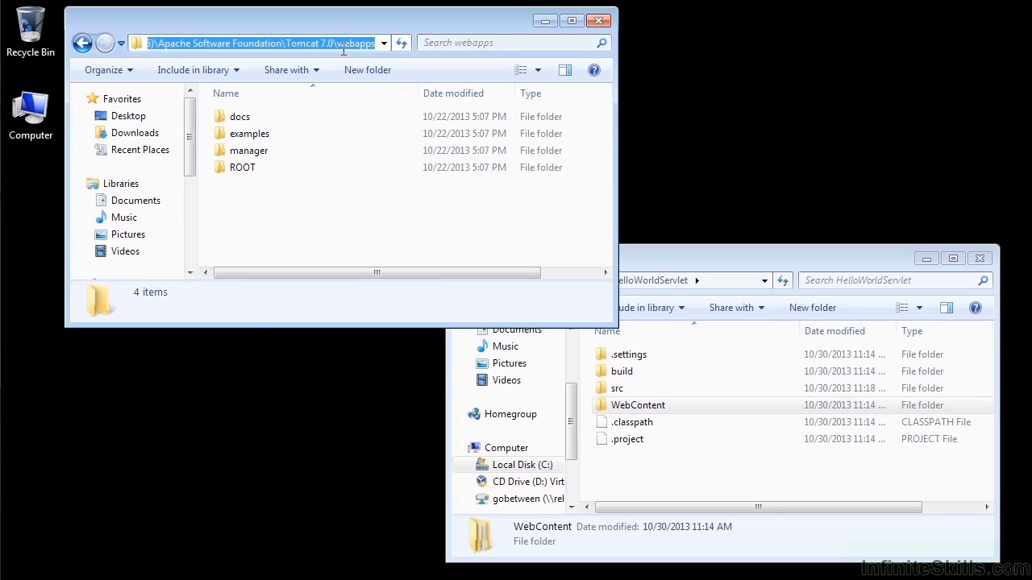
pyautogui.click(374, 45)
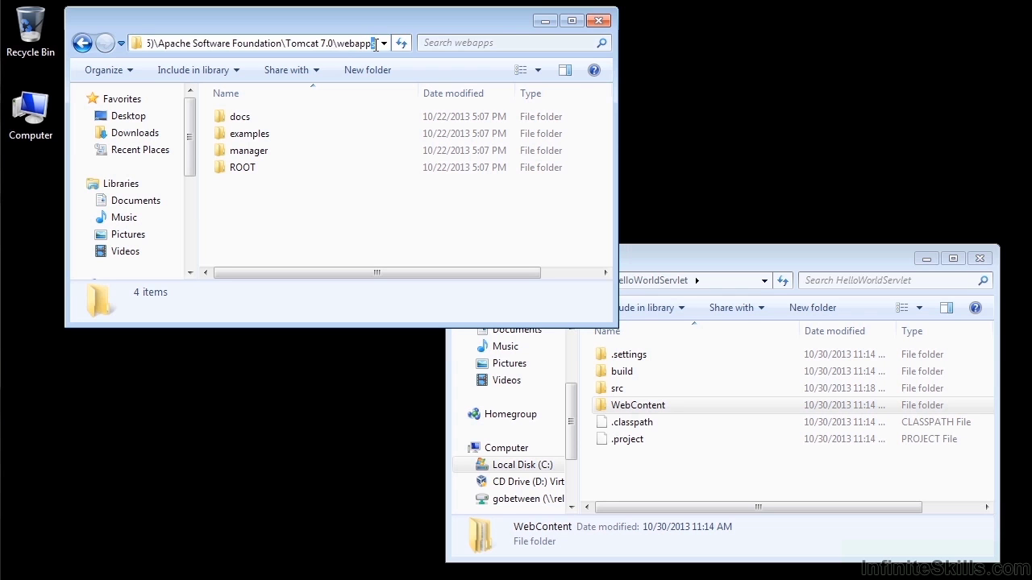
pyautogui.press('BackSpace')
pyautogui.press('BackSpace')
pyautogui.press('BackSpace')
pyautogui.press('BackSpace')
pyautogui.press('BackSpace')
pyautogui.press('BackSpace')
pyautogui.press('BackSpace')
pyautogui.press('BackSpace')
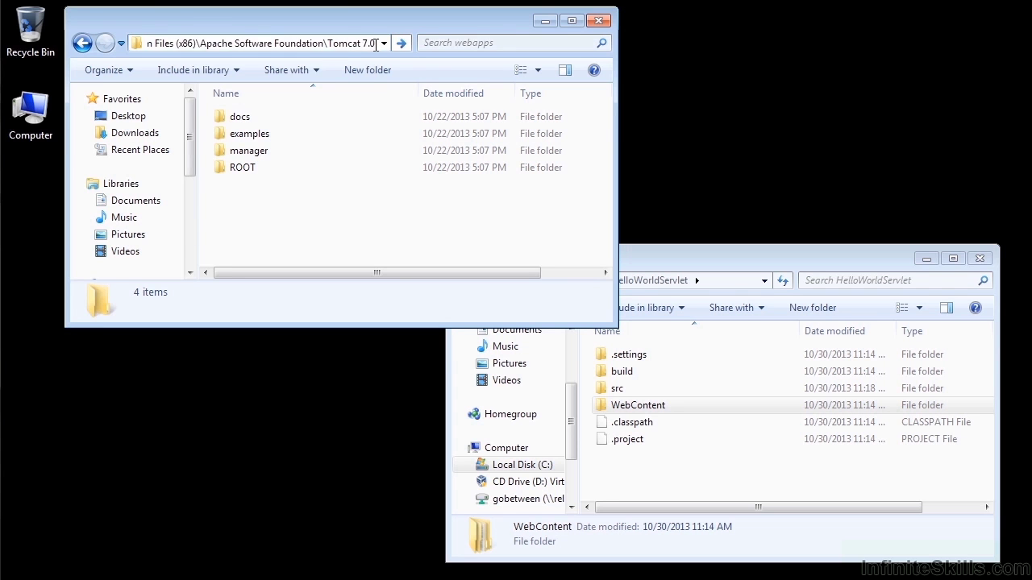
pyautogui.press('Return')
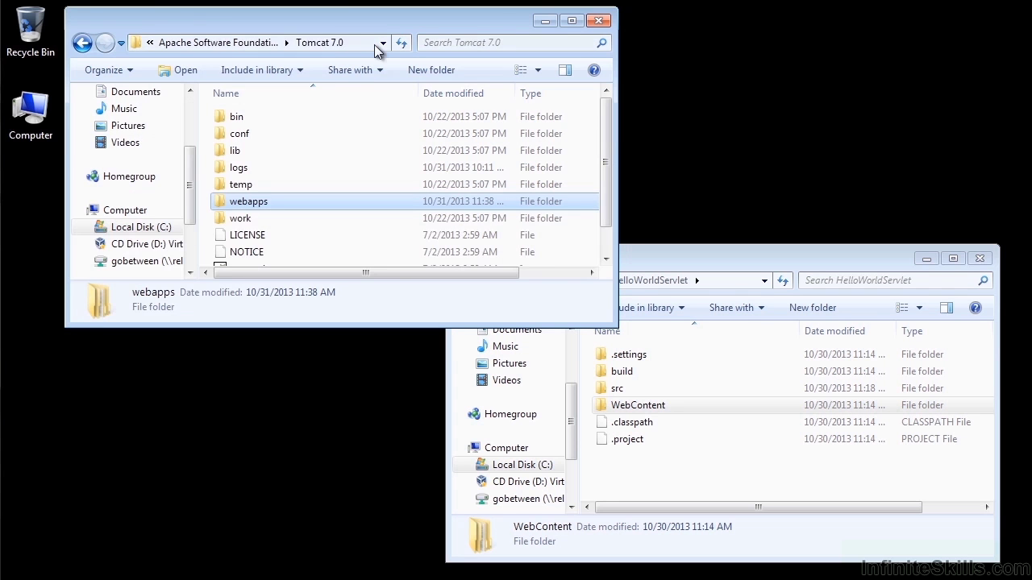
pyautogui.doubleClick(243, 200)
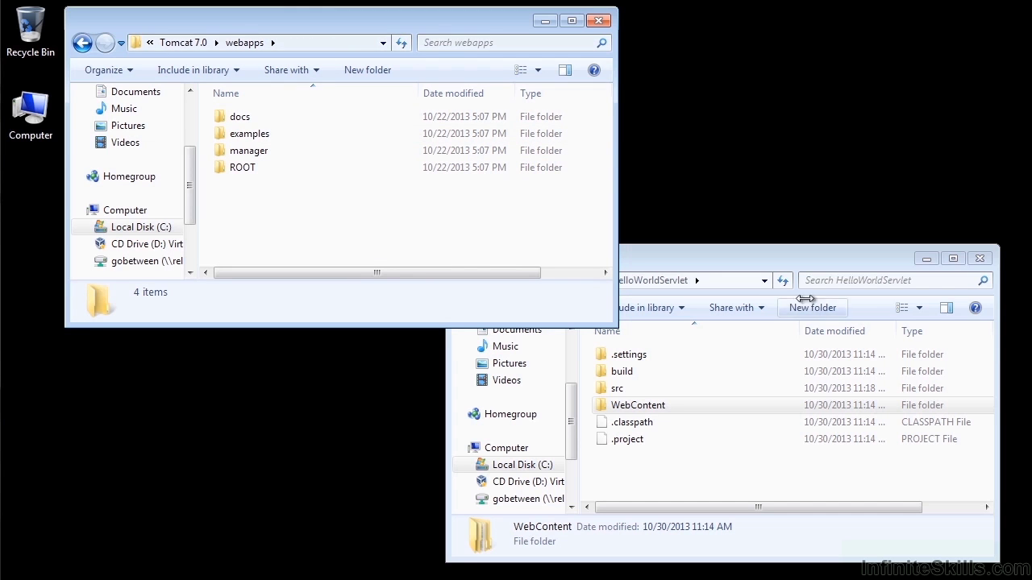
pyautogui.click(765, 258)
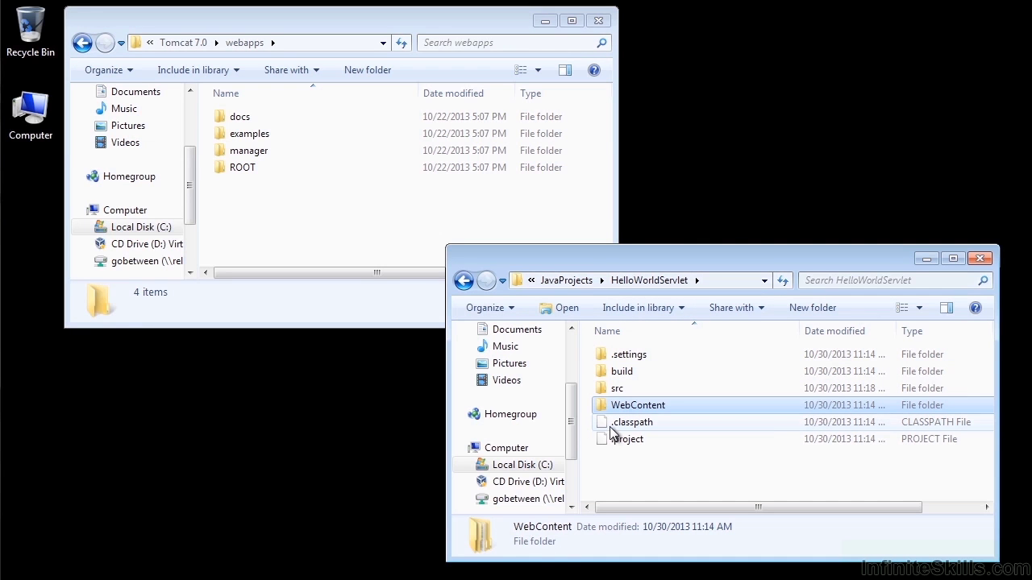
# Step: Create a new folder named HelloWorldServlet inside Tomcat's webapps and open it
pyautogui.rightClick(241, 212)
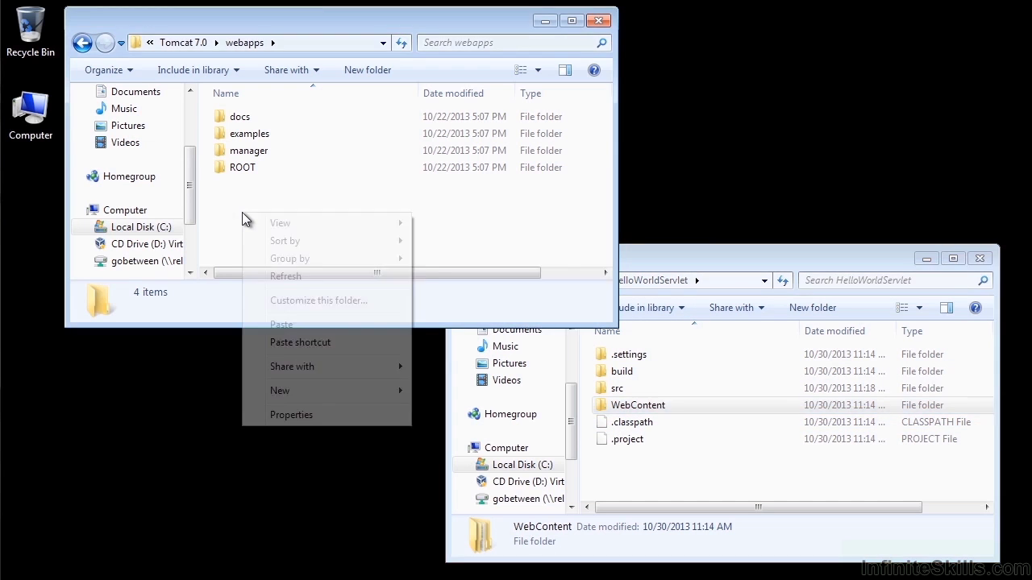
pyautogui.moveTo(281, 389)
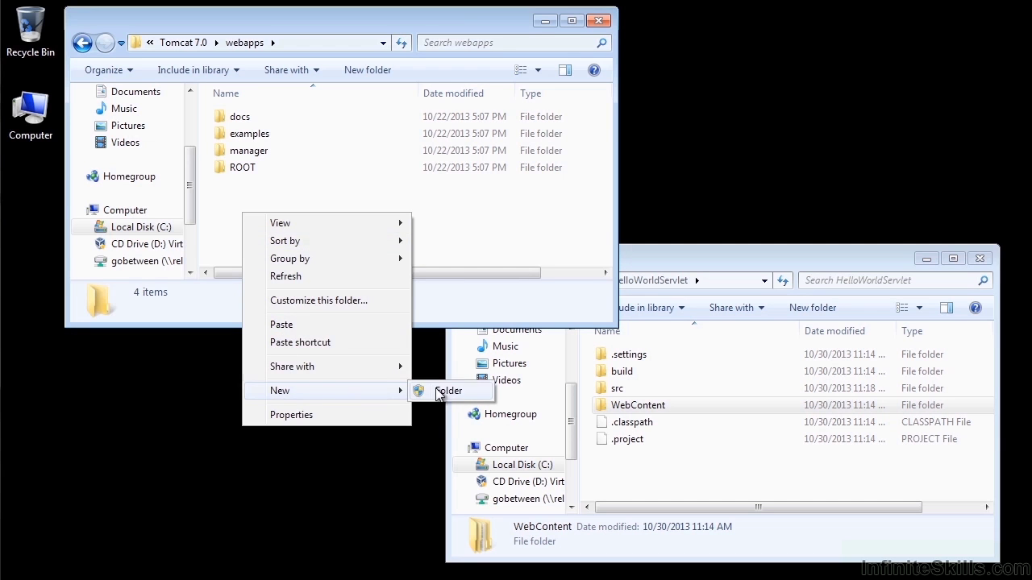
pyautogui.click(435, 388)
pyautogui.write('HelloWorldServlet')
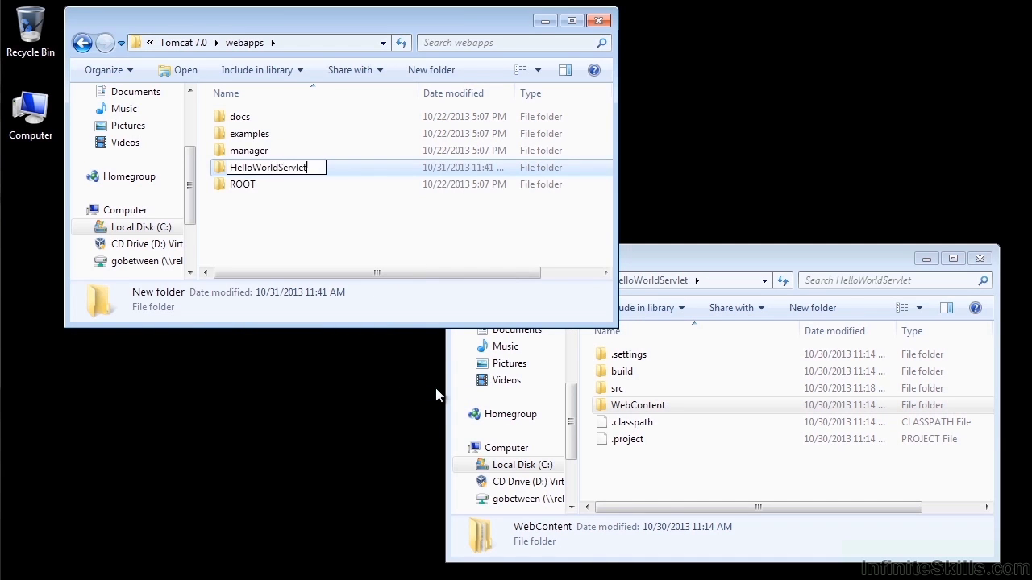
pyautogui.press('Return')
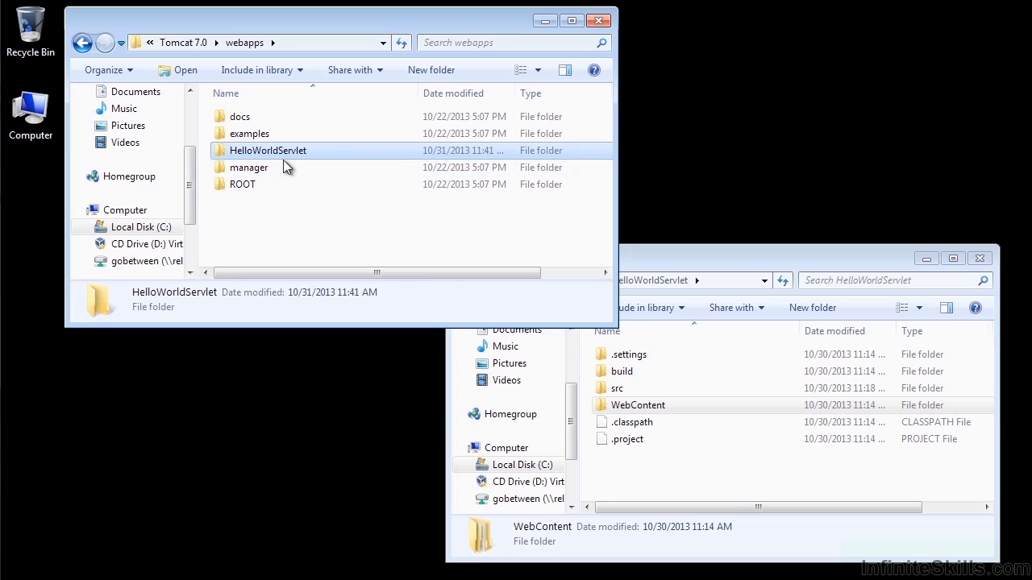
pyautogui.doubleClick(286, 154)
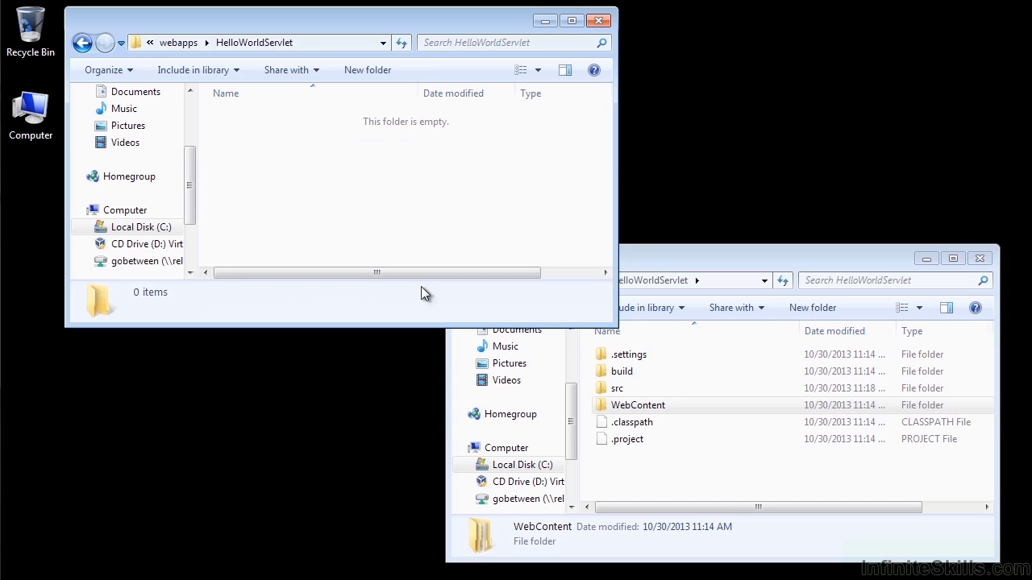
# Step: Copy META-INF and WEB-INF from the project's WebContent into the new HelloWorldServlet folder
pyautogui.doubleClick(635, 404)
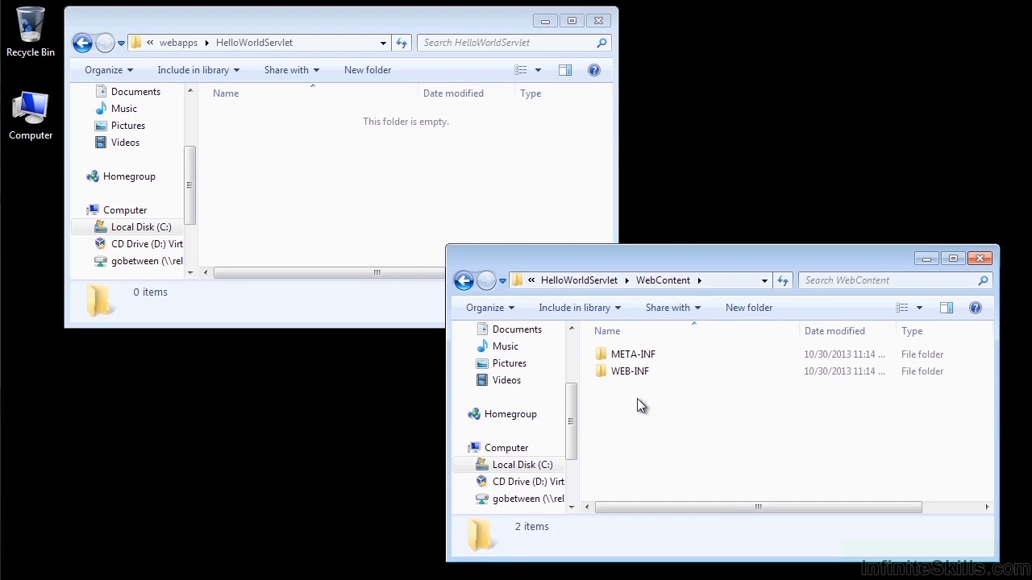
pyautogui.click(649, 356)
pyautogui.keyDown('shift'); pyautogui.click(645, 369); pyautogui.keyUp('shift')
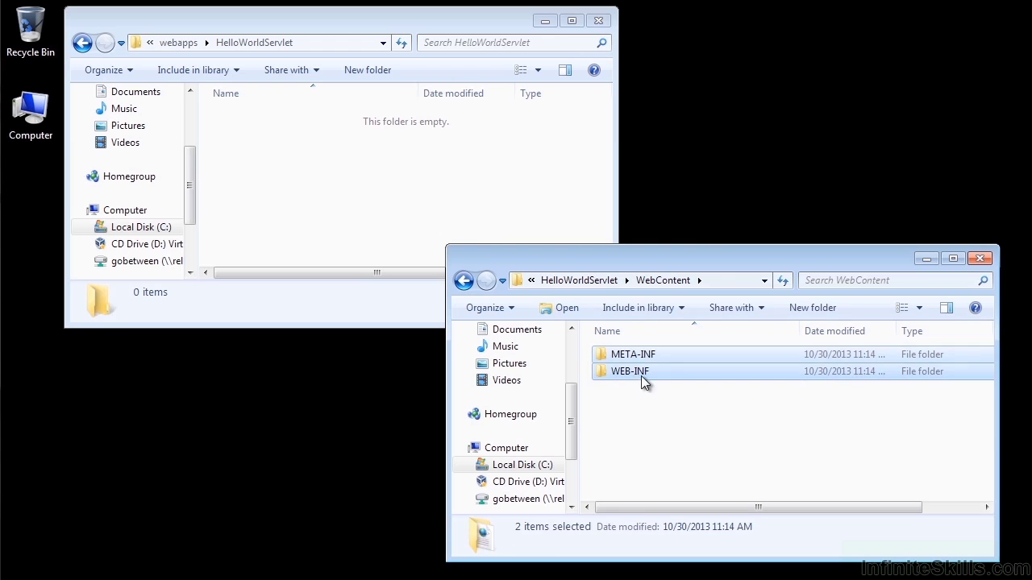
pyautogui.moveTo(650, 354); pyautogui.dragTo(292, 208)
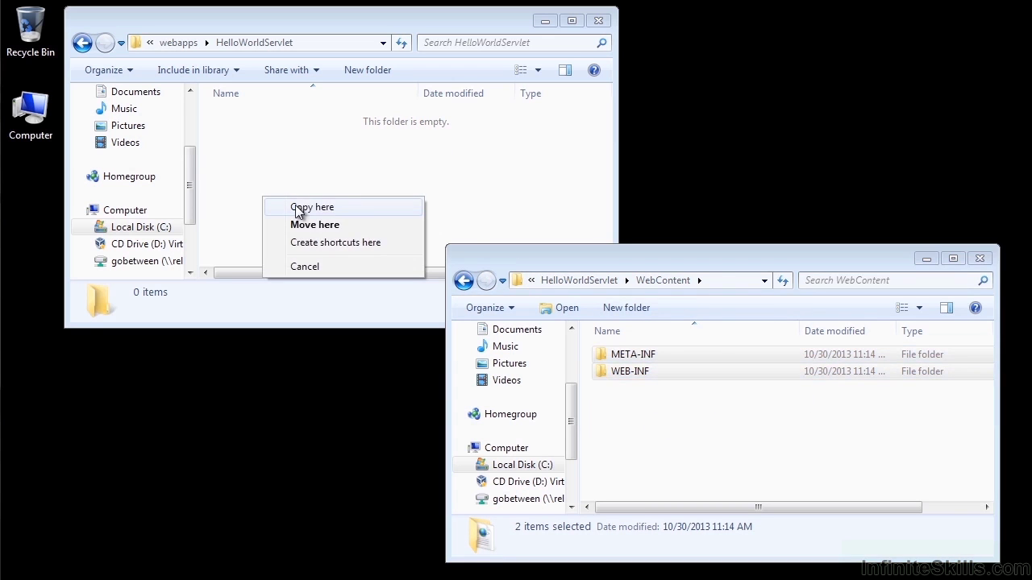
pyautogui.click(294, 208)
pyautogui.click(501, 350)
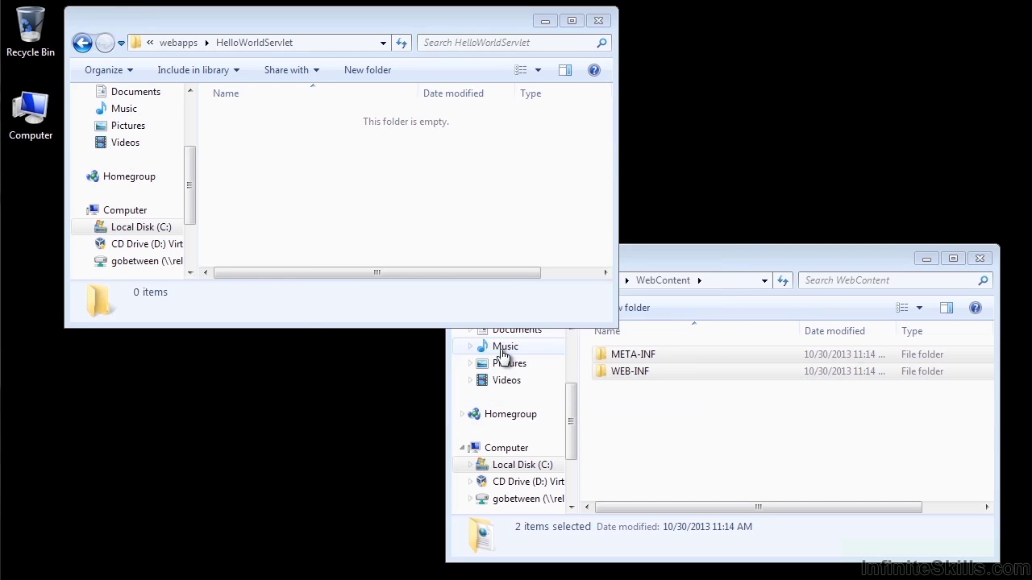
pyautogui.click(619, 405)
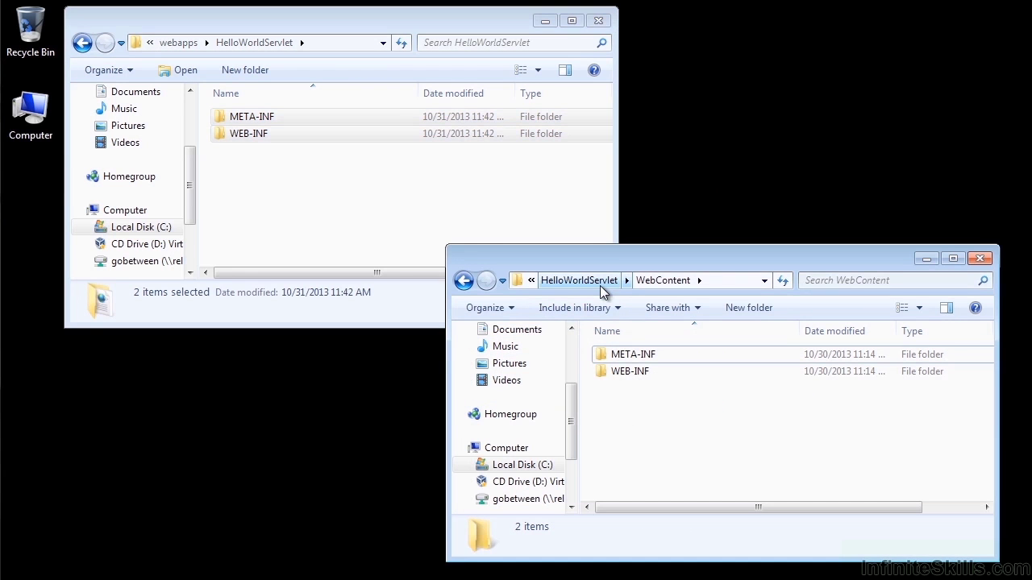
pyautogui.click(245, 146)
# Step: Copy the compiled classes folder from the project's build folder into the deployed WEB-INF
pyautogui.doubleClick(246, 135)
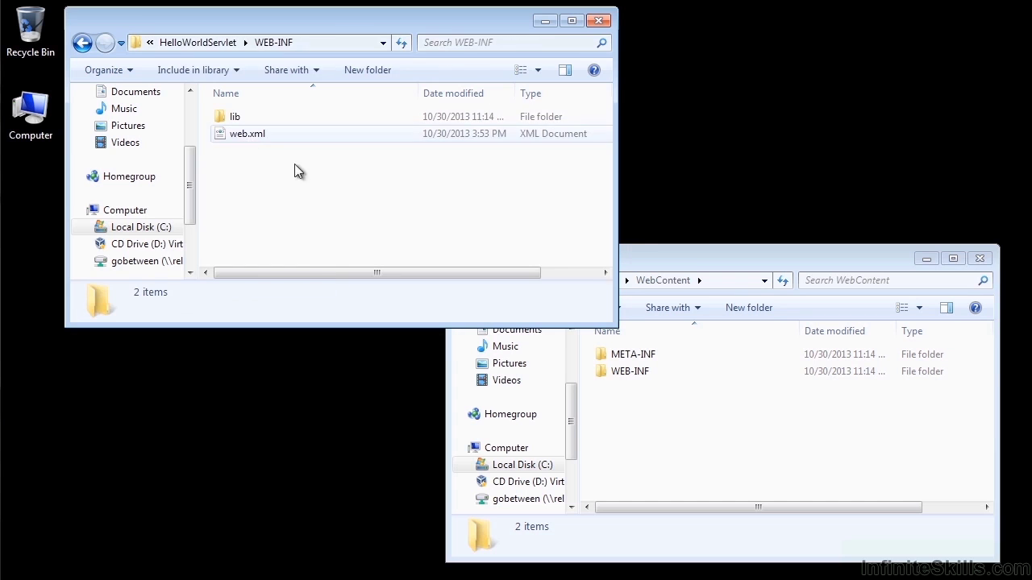
pyautogui.click(653, 259)
pyautogui.click(595, 284)
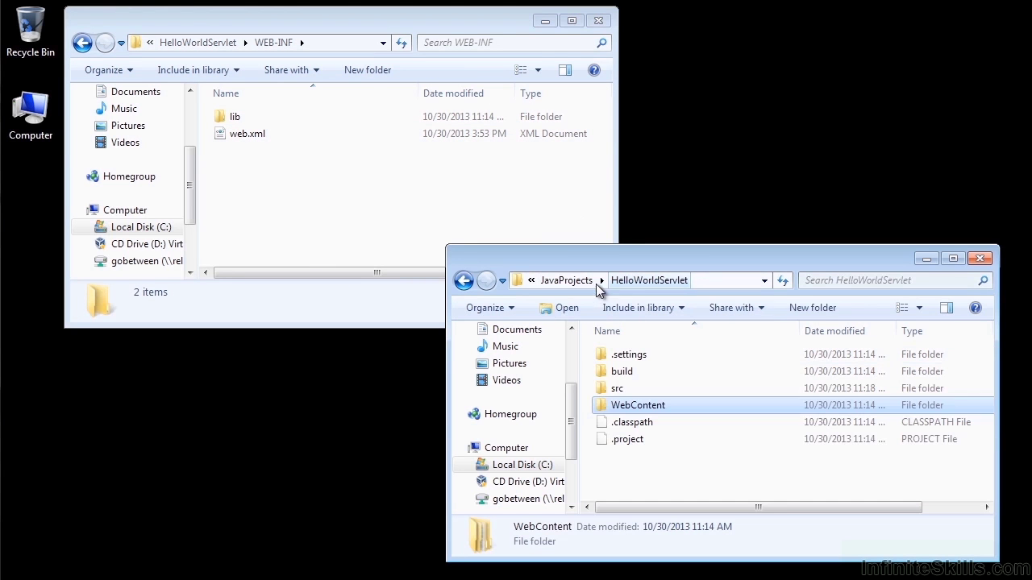
pyautogui.doubleClick(622, 371)
pyautogui.moveTo(623, 357); pyautogui.dragTo(273, 212)
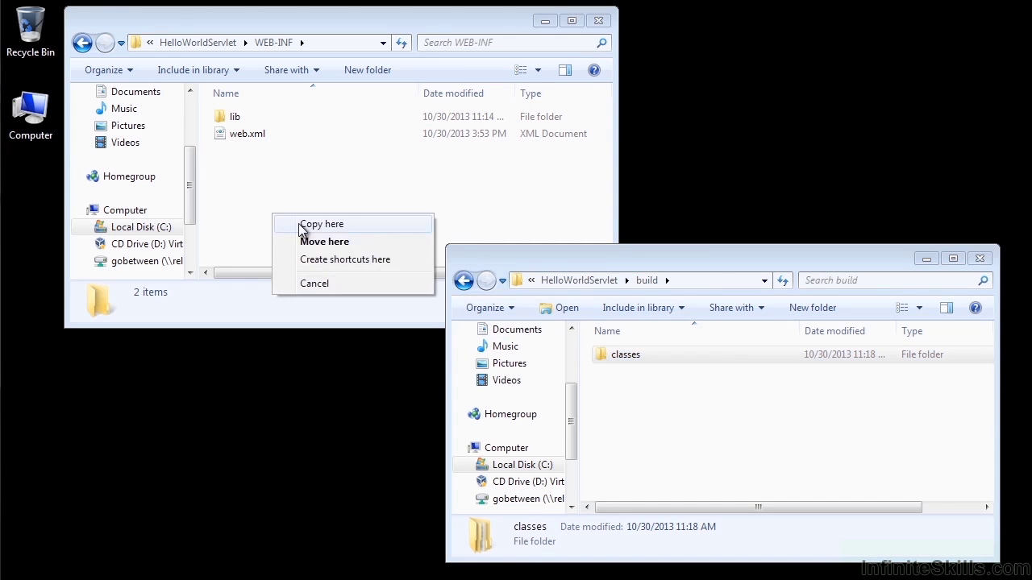
pyautogui.click(291, 223)
pyautogui.click(484, 362)
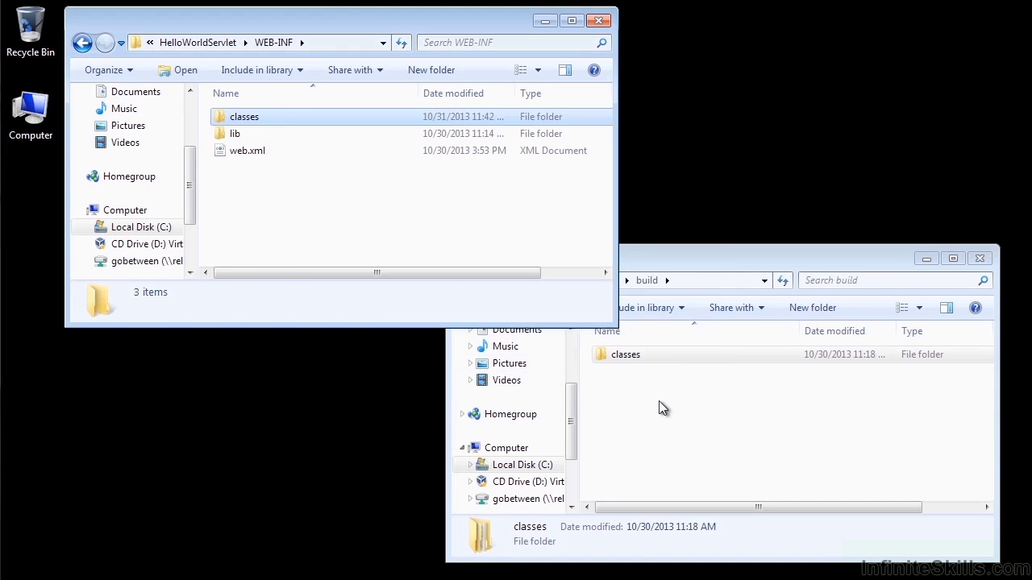
pyautogui.click(659, 401)
pyautogui.click(592, 286)
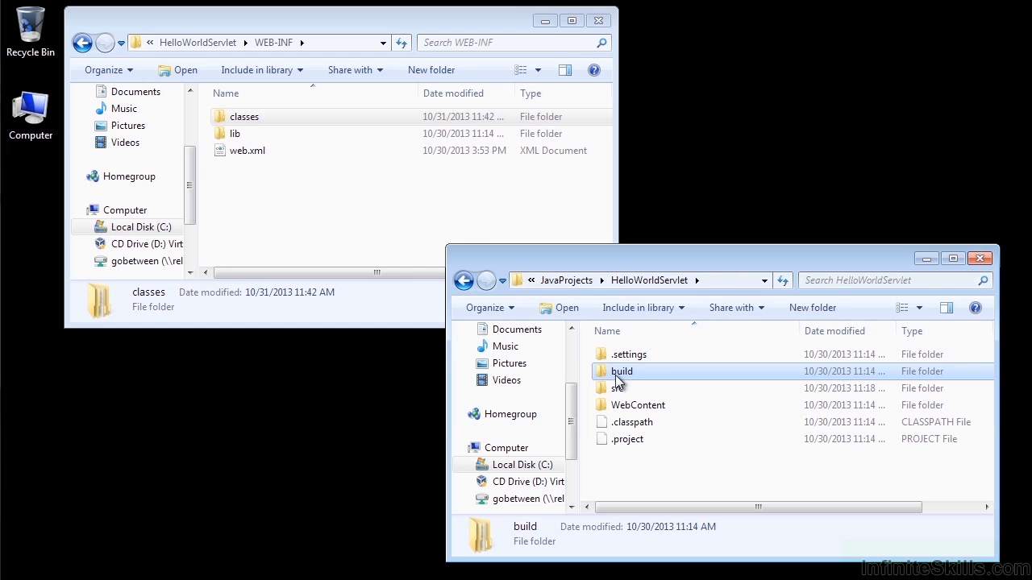
# Step: Inspect the deployed META-INF folder and the web.xml details in WEB-INF
pyautogui.click(267, 162)
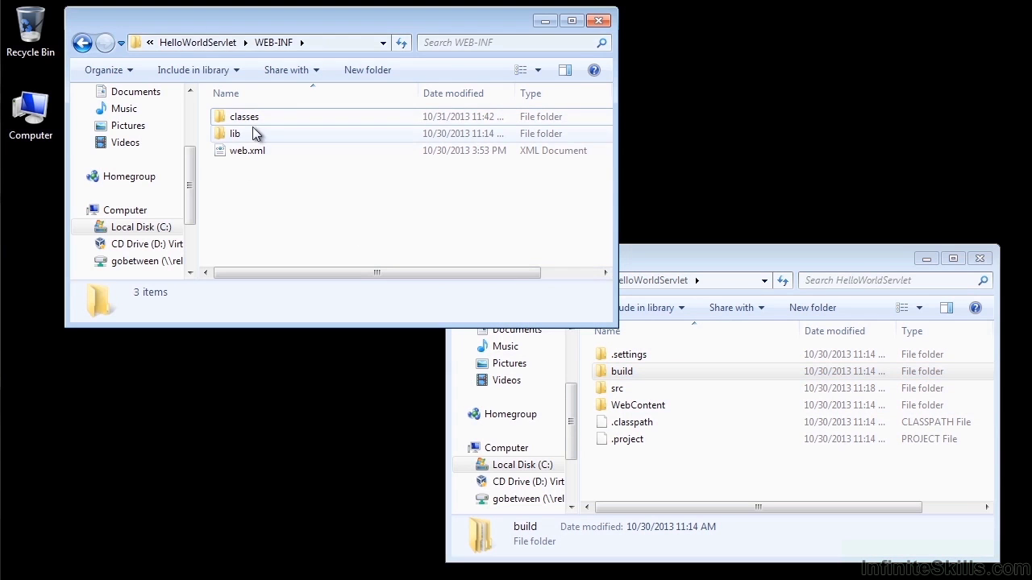
pyautogui.click(219, 42)
pyautogui.doubleClick(267, 117)
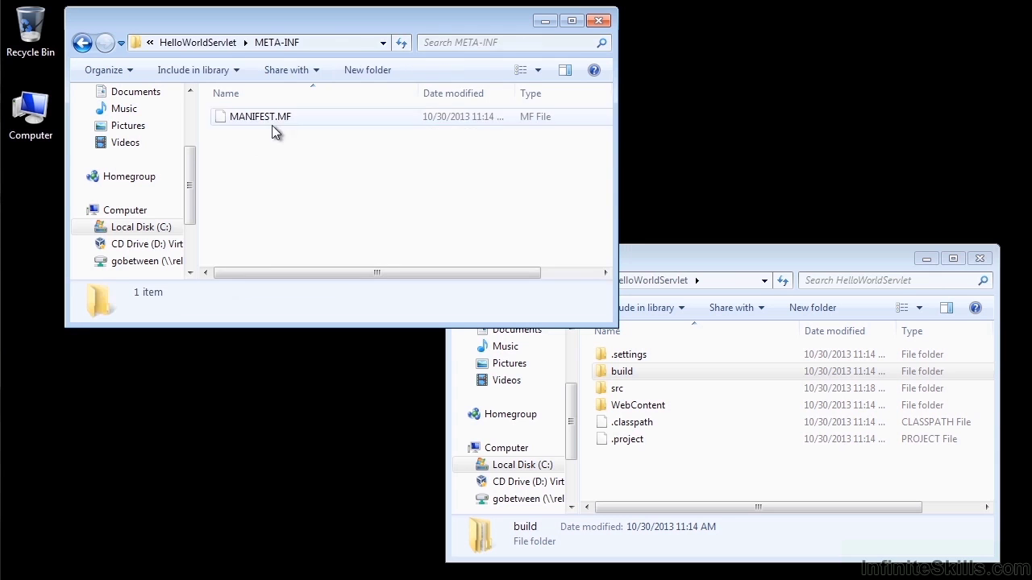
pyautogui.click(201, 45)
pyautogui.click(246, 135)
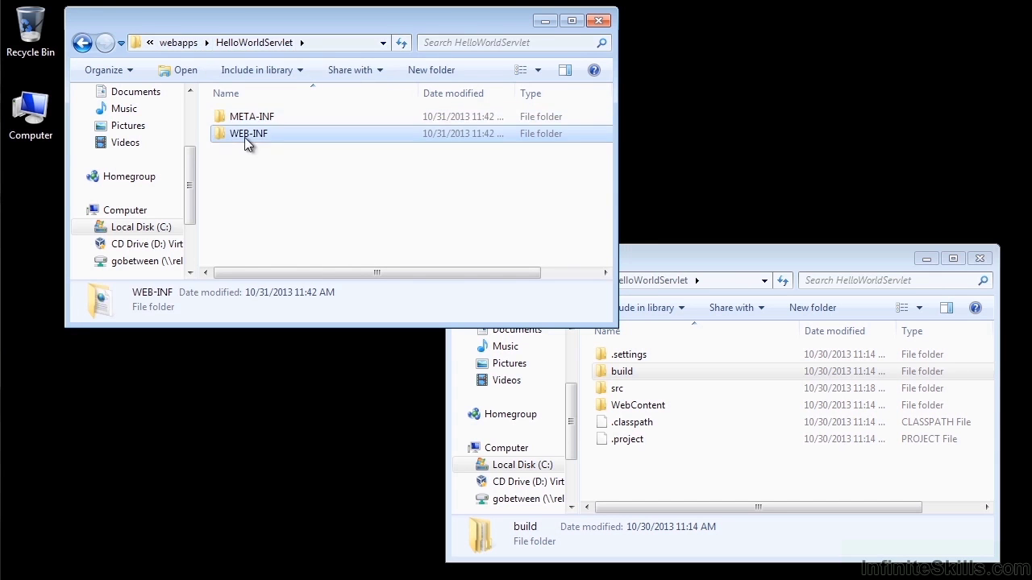
pyautogui.doubleClick(246, 137)
pyautogui.click(238, 156)
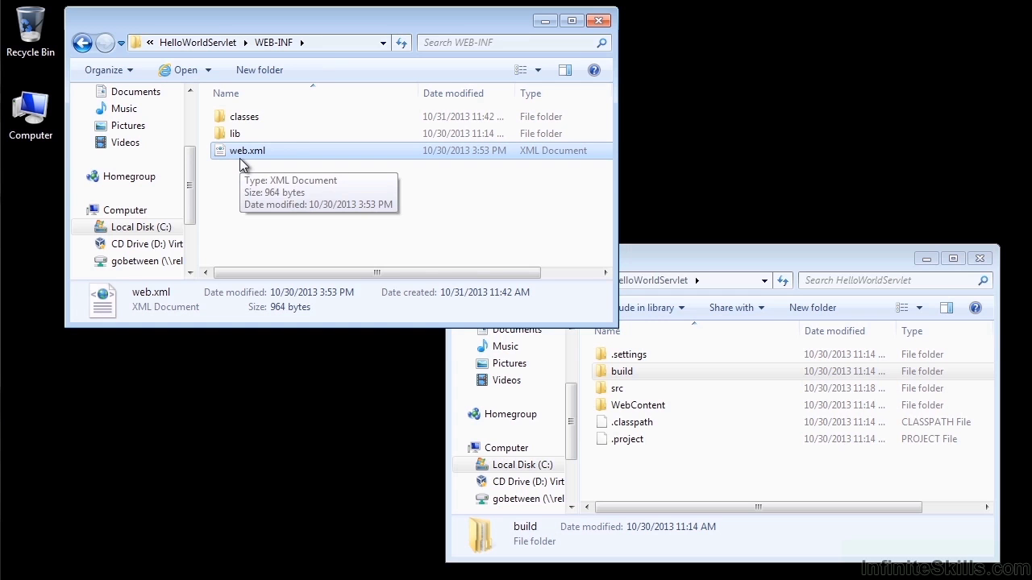
# Step: Browse classes/company/helloworldservlet/servlets to check the class files, then minimize the window
pyautogui.doubleClick(244, 119)
pyautogui.doubleClick(255, 117)
pyautogui.doubleClick(257, 116)
pyautogui.doubleClick(258, 117)
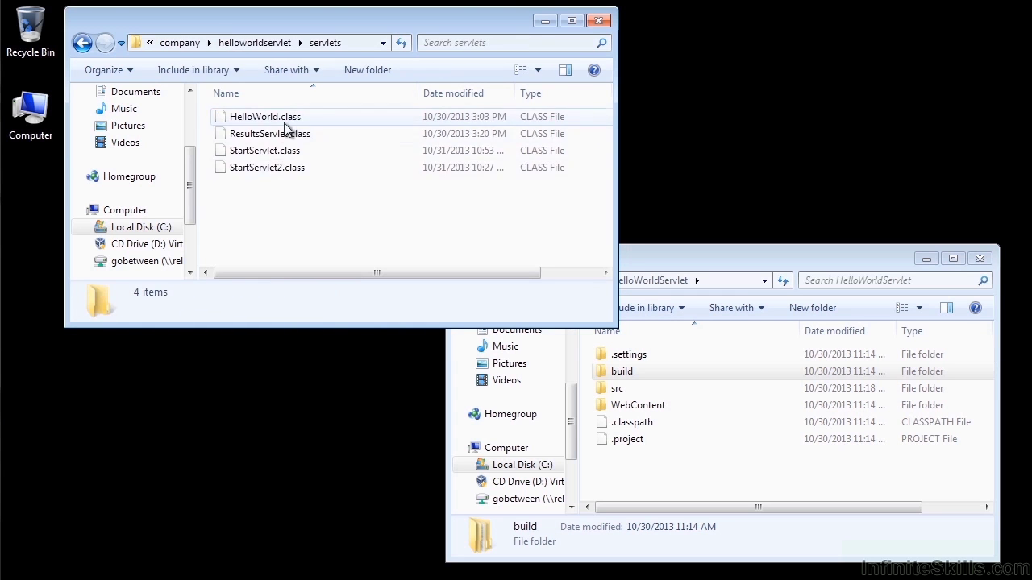
pyautogui.click(194, 41)
pyautogui.click(247, 209)
pyautogui.click(546, 22)
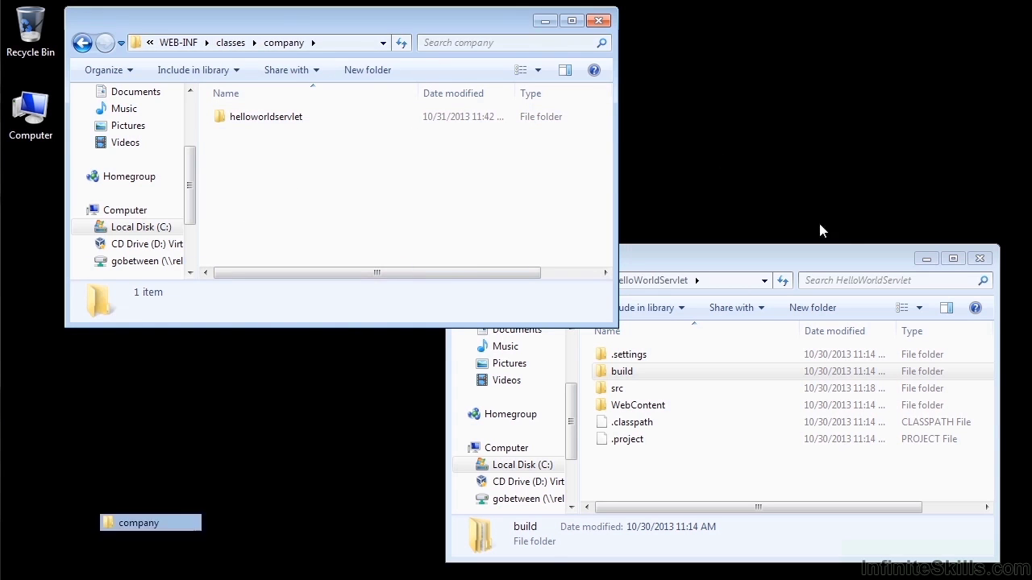
# Step: Start the Apache Tomcat 7.0 service from Services in Computer Management
pyautogui.click(925, 258)
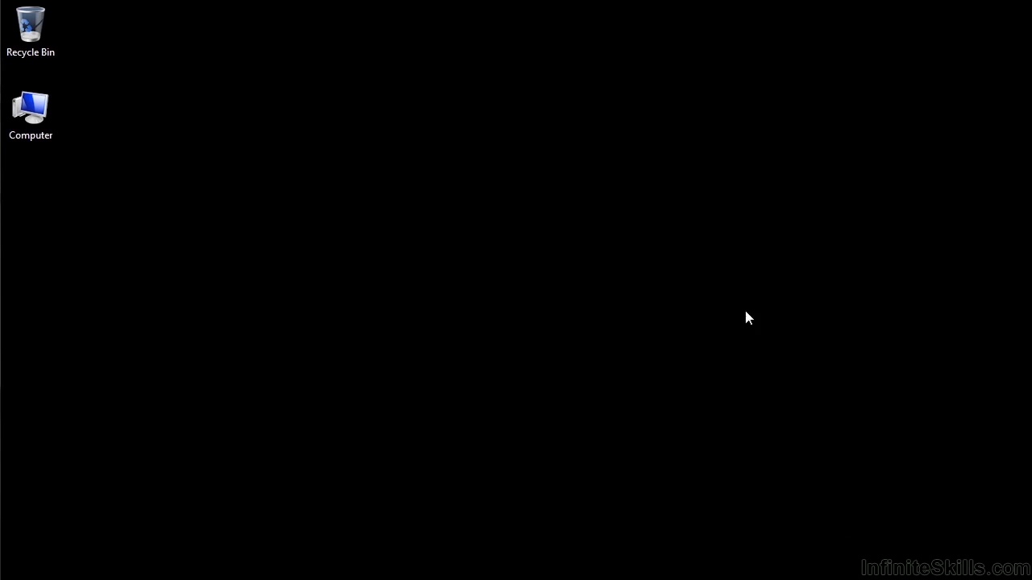
pyautogui.rightClick(48, 122)
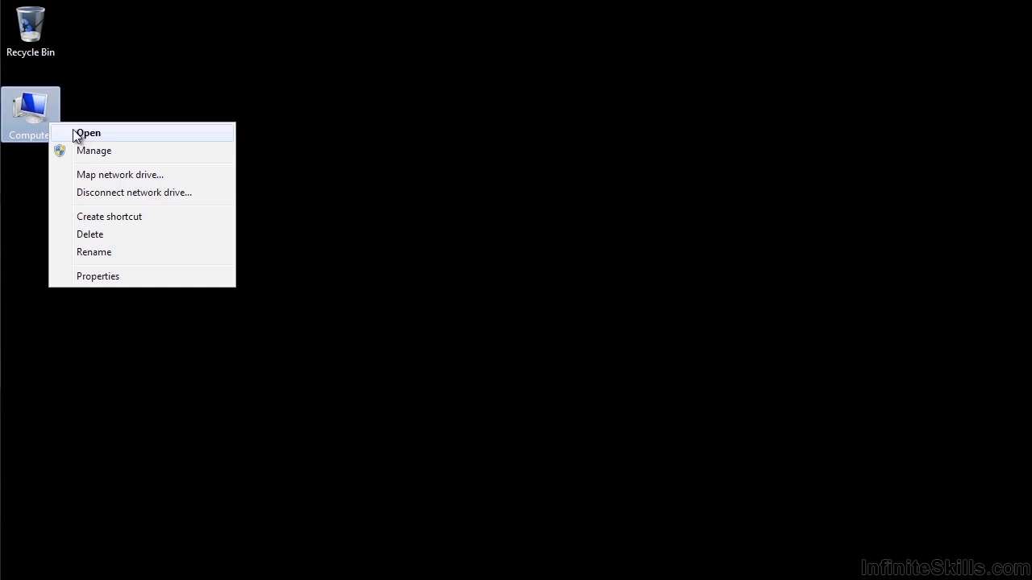
pyautogui.click(84, 150)
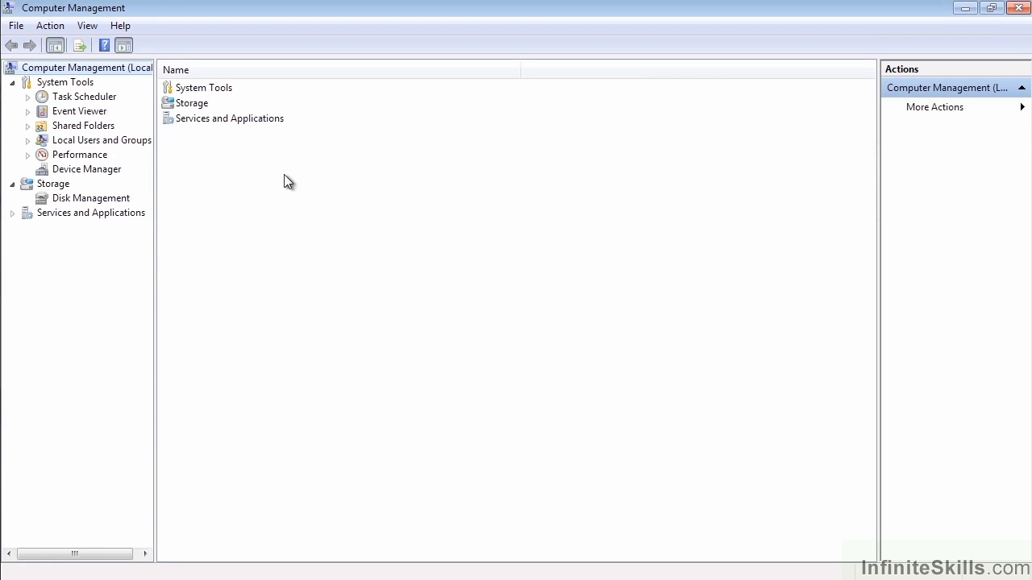
pyautogui.click(13, 214)
pyautogui.click(63, 228)
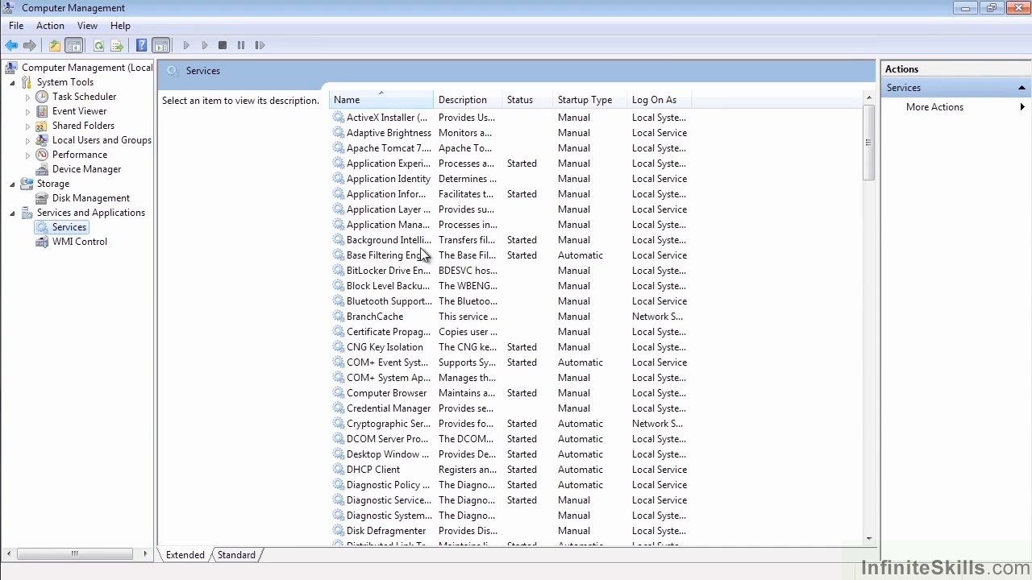
pyautogui.click(401, 151)
pyautogui.click(171, 130)
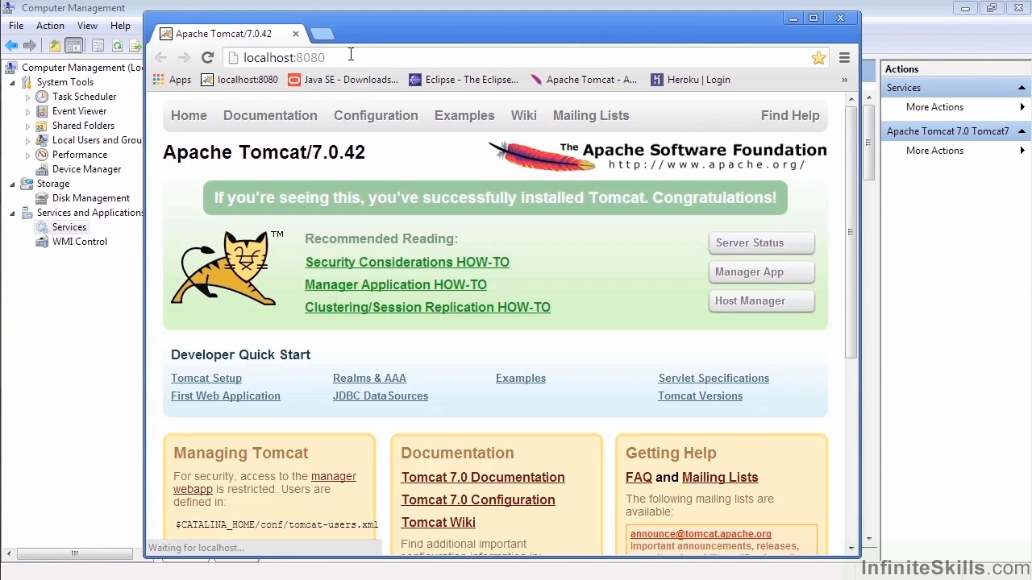
# Step: Load localhost:8080/HelloWorldServlet/StartServlet in Chrome
pyautogui.click(351, 57)
pyautogui.click(354, 58)
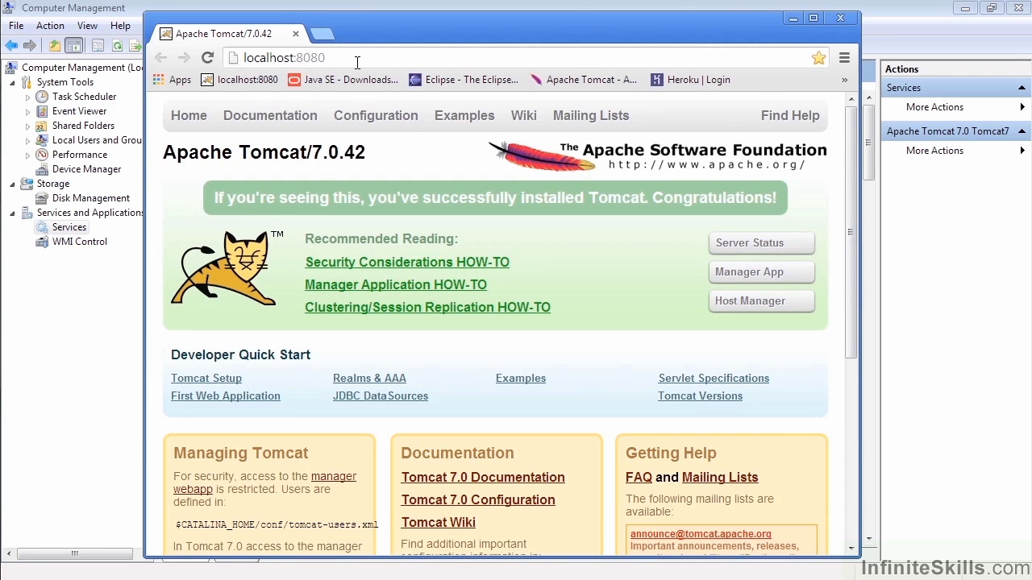
pyautogui.write('/')
pyautogui.press('Down')
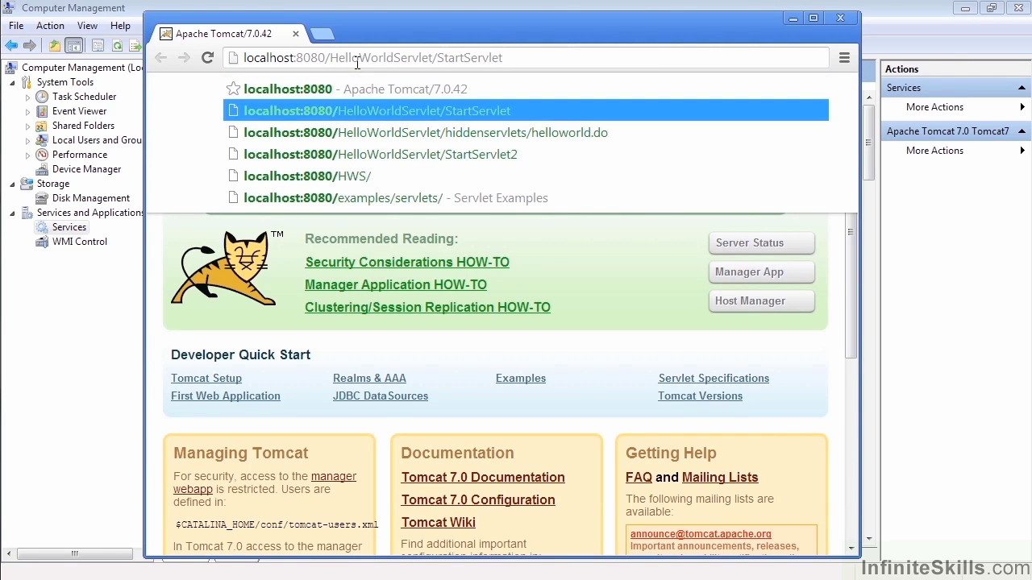
pyautogui.press('Return')
# Step: Replace the address ending with StartServlet2 and load that page
pyautogui.click(437, 57)
pyautogui.moveTo(436, 56); pyautogui.dragTo(640, 60)
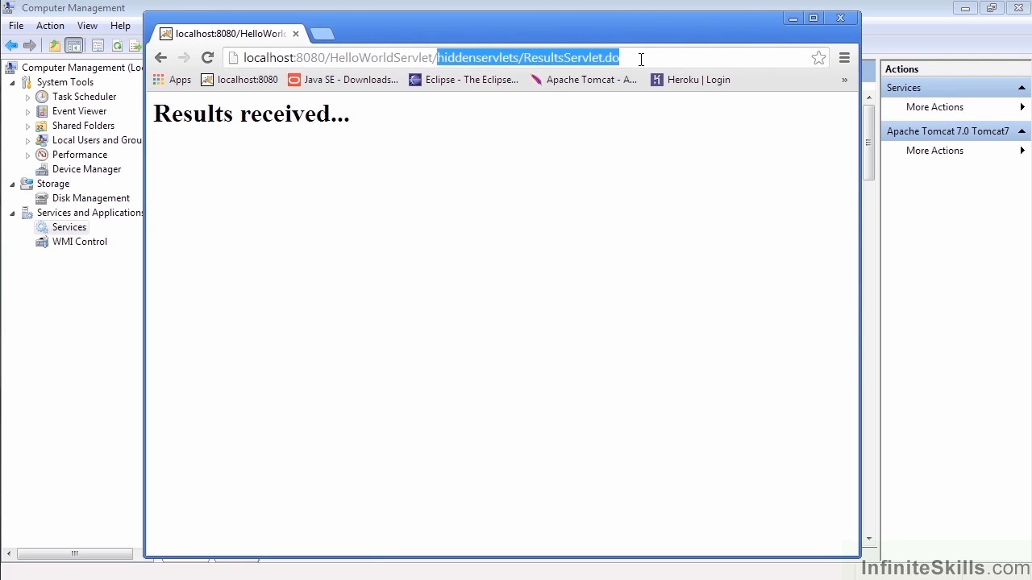
pyautogui.press('BackSpace')
pyautogui.write('S')
pyautogui.press('Down')
pyautogui.press('Return')
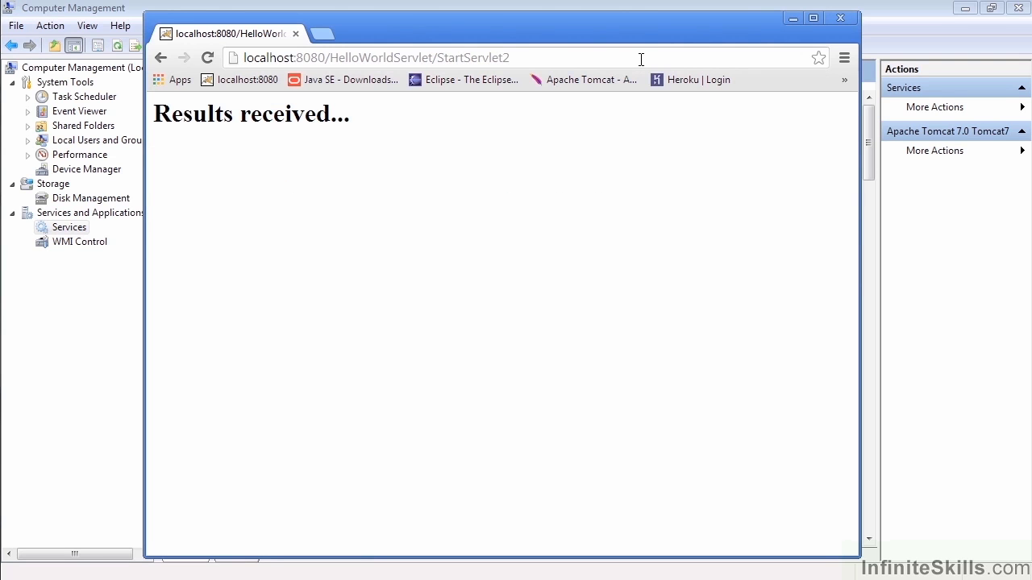
# Step: Load the hiddenservlets/helloworld.do page to see the servlet's square-root result
pyautogui.click(533, 58)
pyautogui.click(483, 57)
pyautogui.moveTo(443, 57); pyautogui.dragTo(519, 56)
pyautogui.press('BackSpace')
pyautogui.press('BackSpace')
pyautogui.write('h')
pyautogui.press('Down')
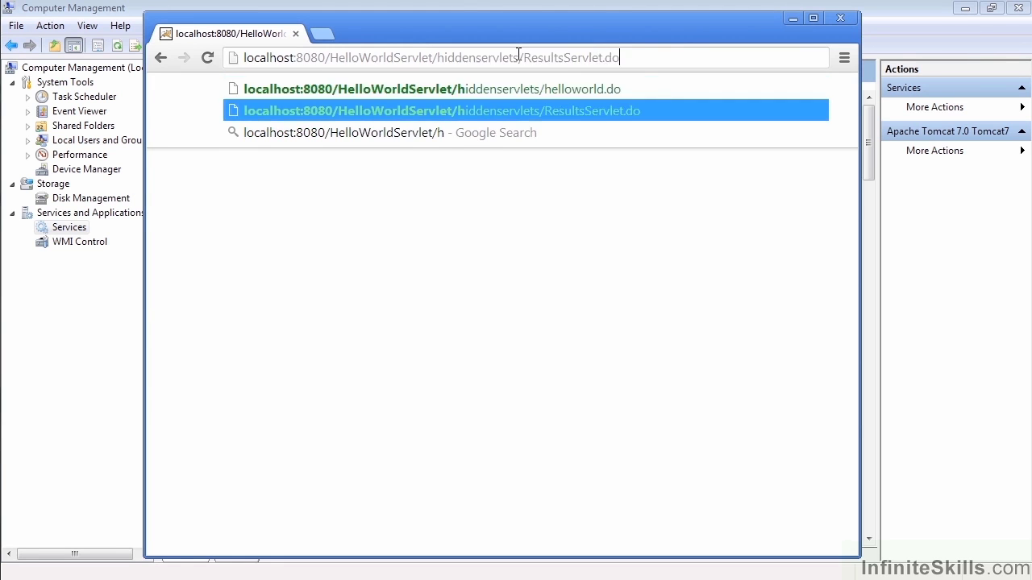
pyautogui.press('Up')
pyautogui.press('Return')
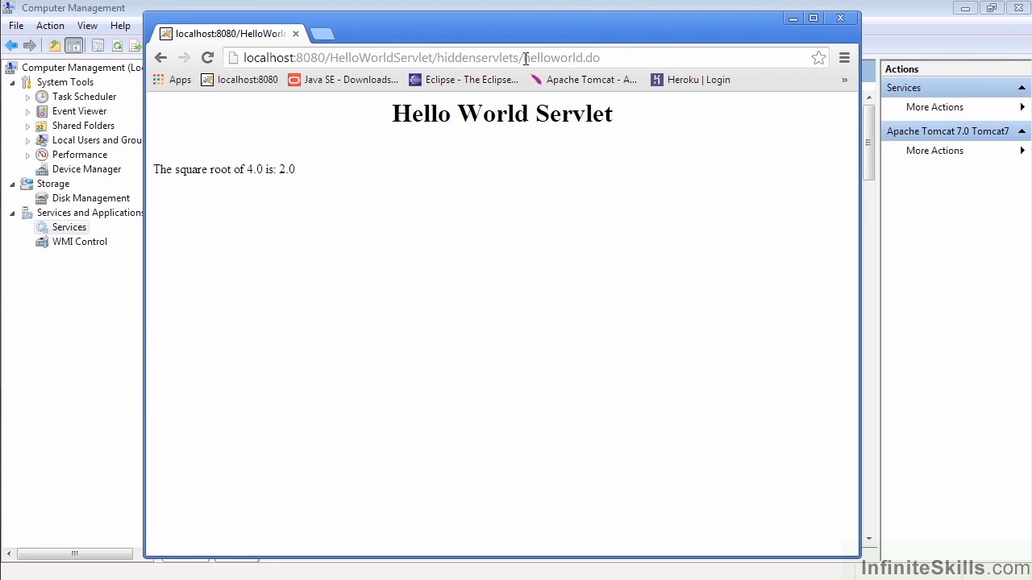
# Step: Close Chrome and stop the Apache Tomcat 7.0 service
pyautogui.moveTo(555, 36); pyautogui.dragTo(563, 33)
pyautogui.click(616, 55)
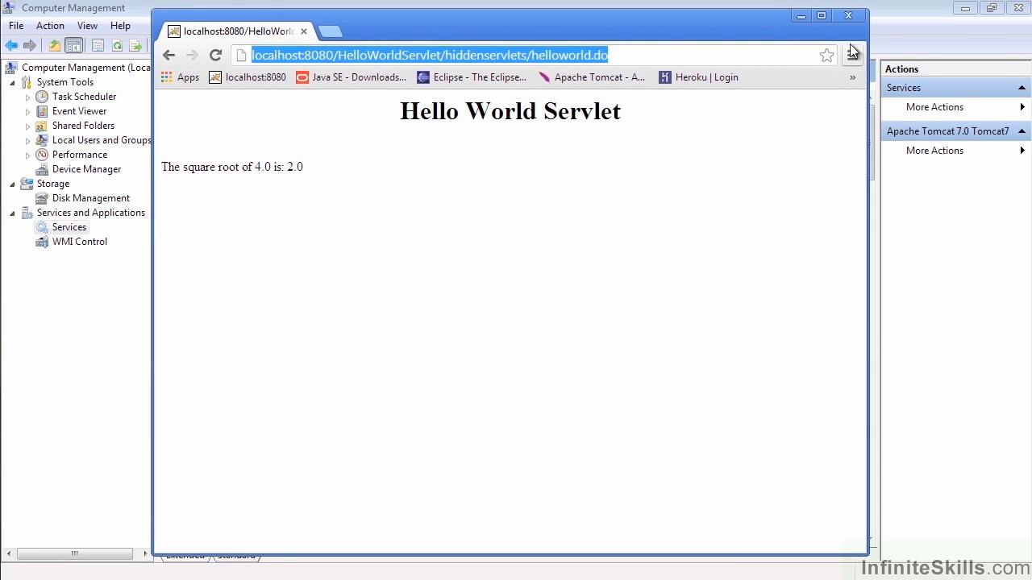
pyautogui.click(850, 18)
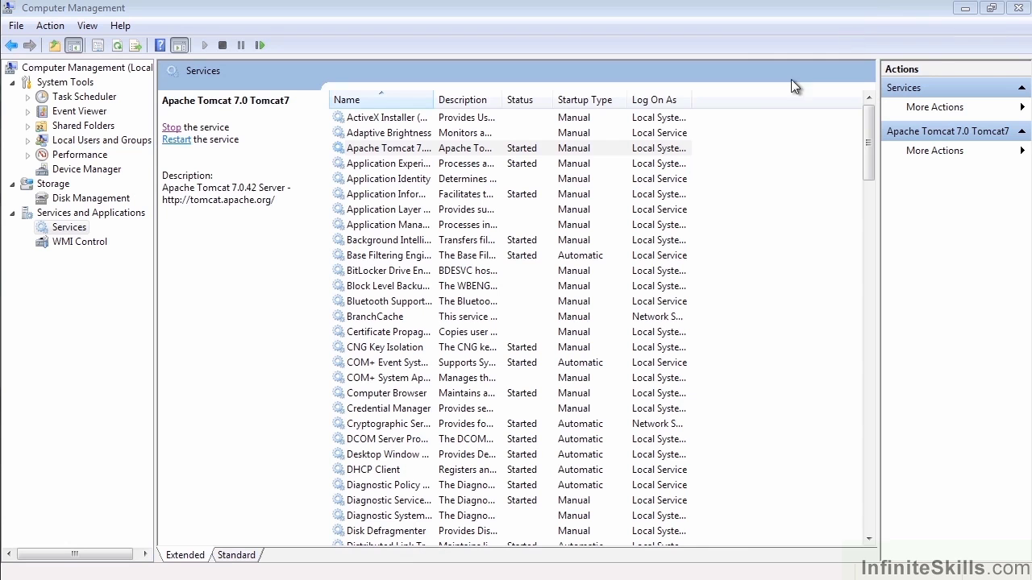
pyautogui.click(173, 129)
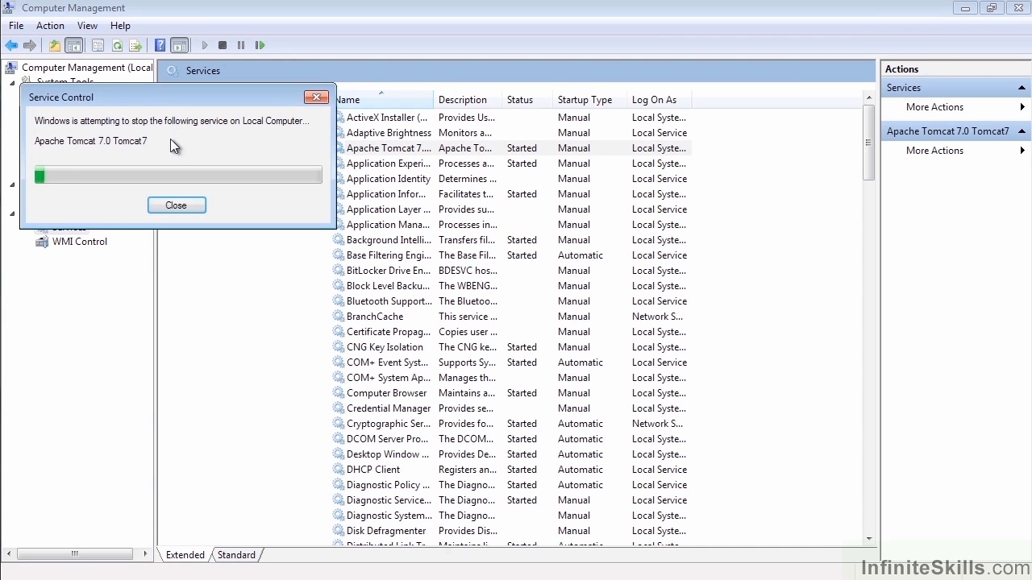
pyautogui.moveTo(121, 574)
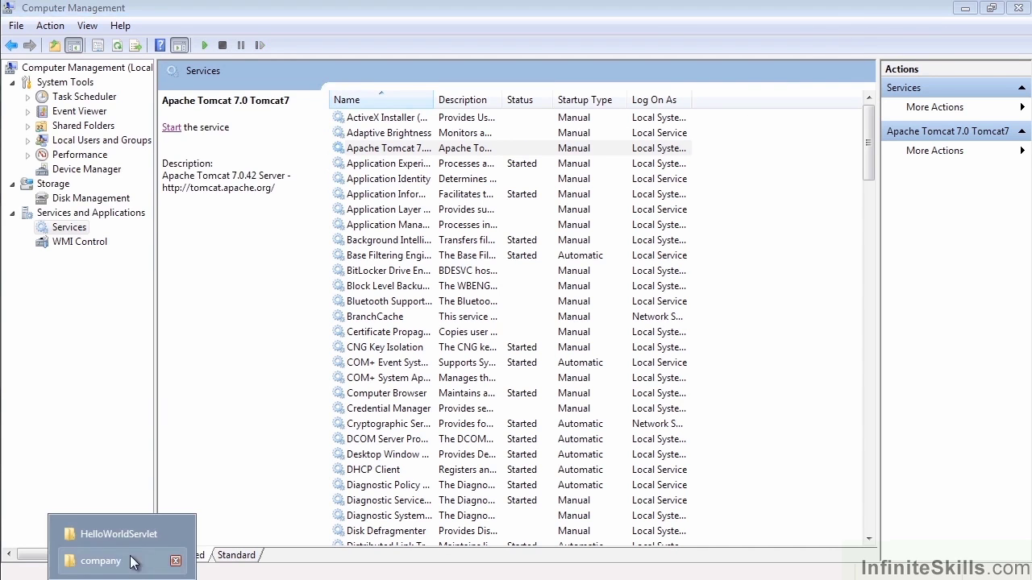
pyautogui.click(125, 536)
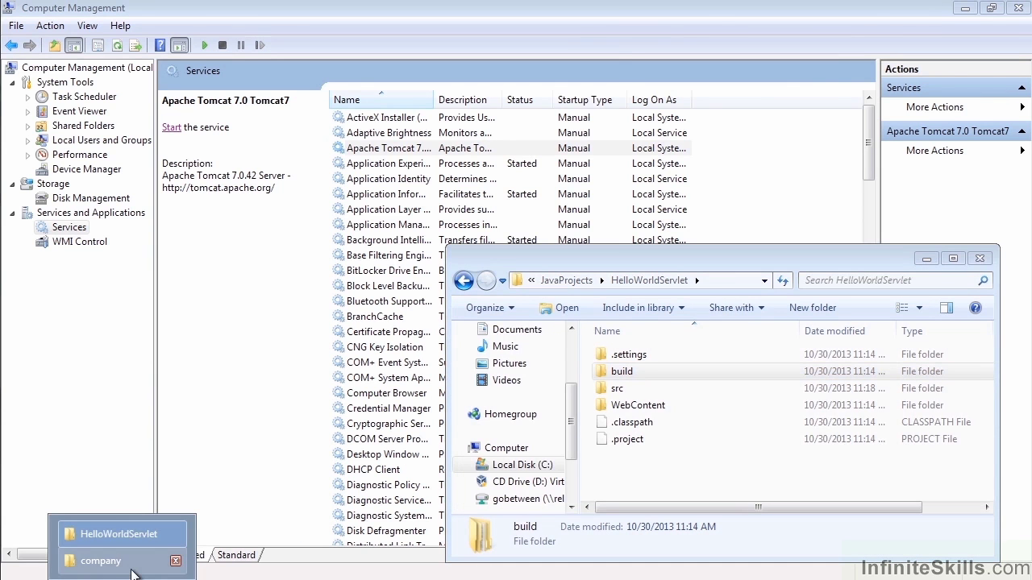
# Step: Navigate the Explorer window back up to Tomcat's webapps folder
pyautogui.click(140, 561)
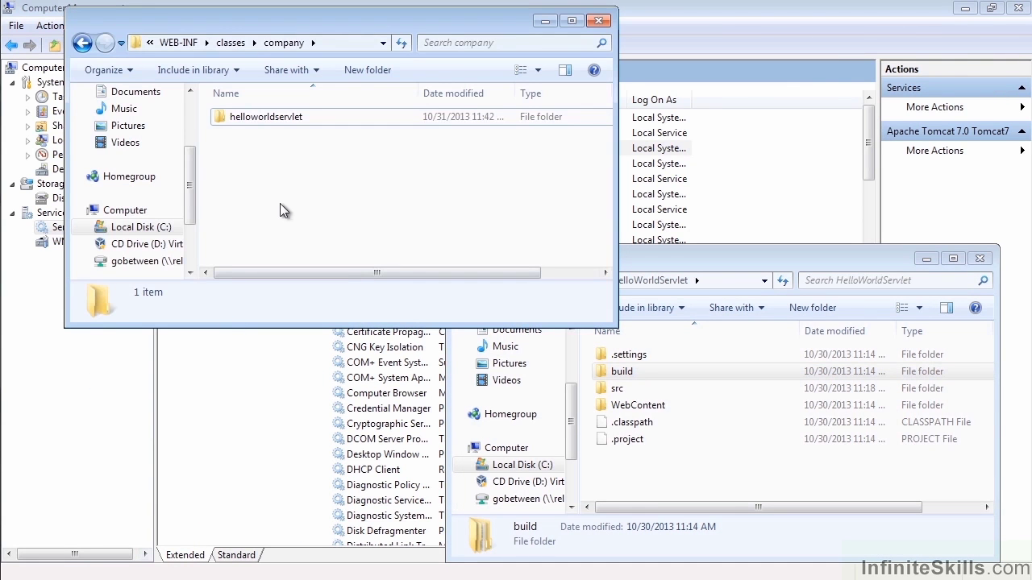
pyautogui.click(178, 43)
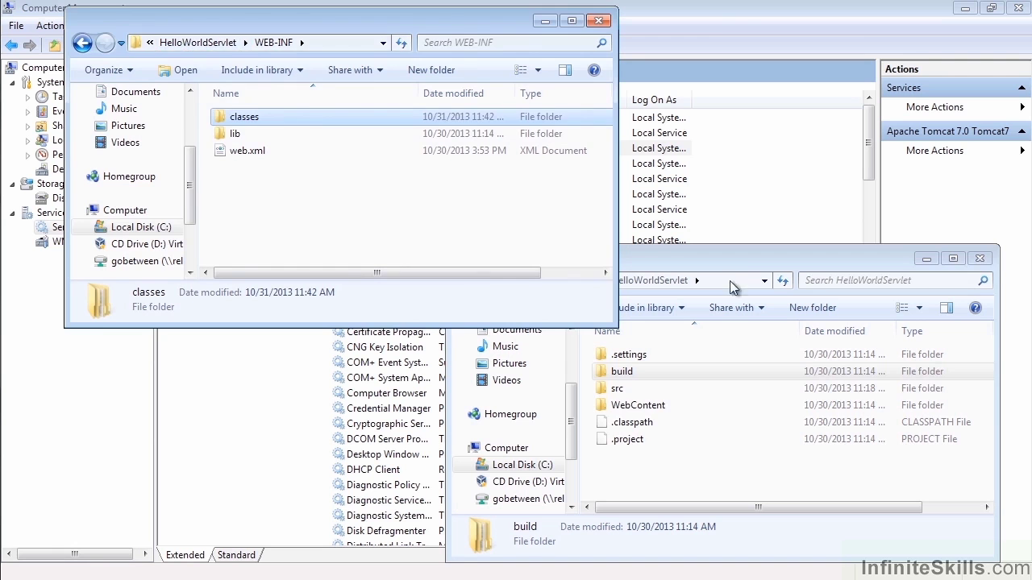
pyautogui.click(741, 262)
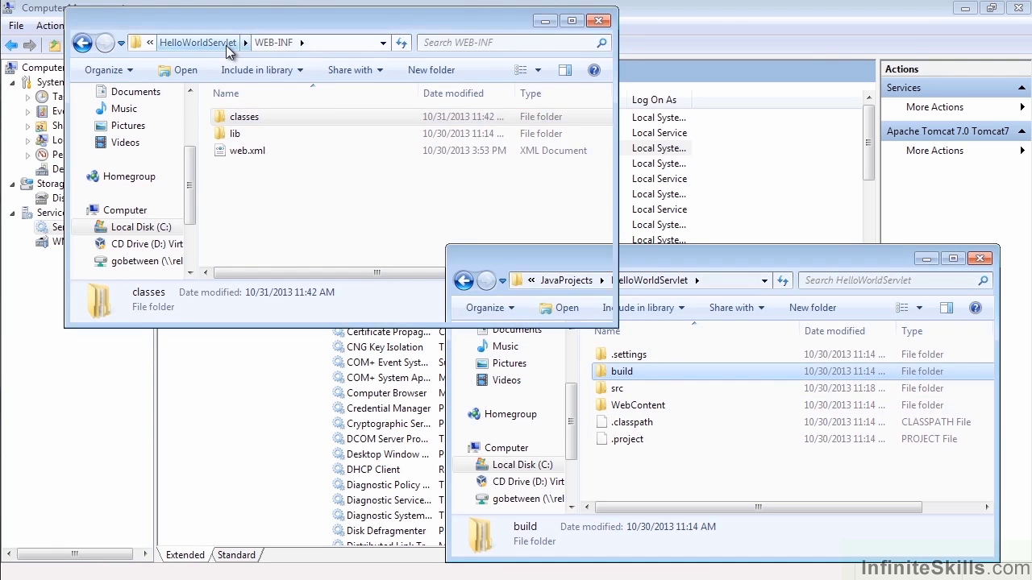
pyautogui.click(225, 47)
pyautogui.click(183, 44)
# Step: Rename the deployed HelloWorldServlet folder to HWS and start the Apache Tomcat 7.0 service again
pyautogui.rightClick(251, 153)
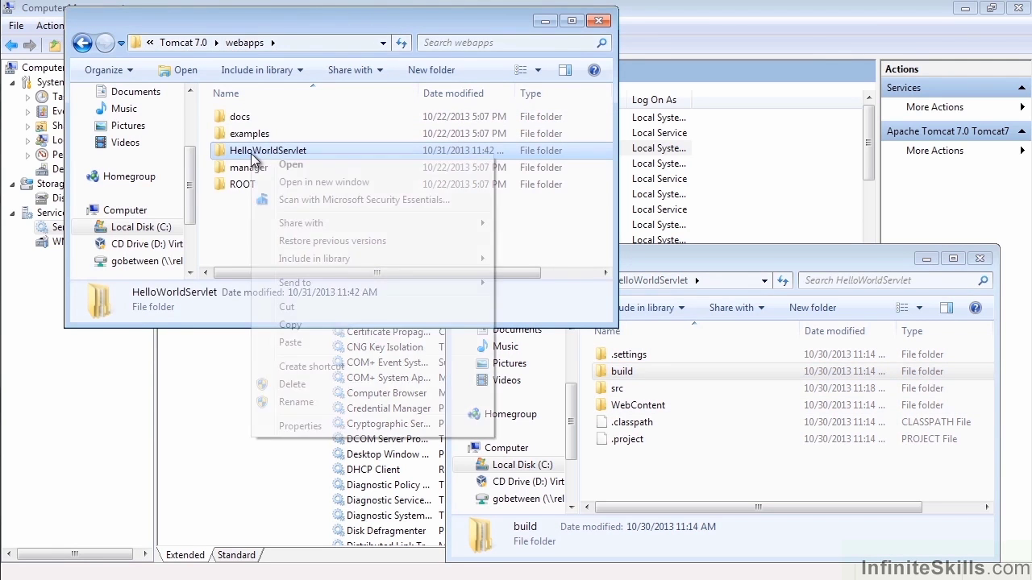
pyautogui.click(296, 401)
pyautogui.write('HWS')
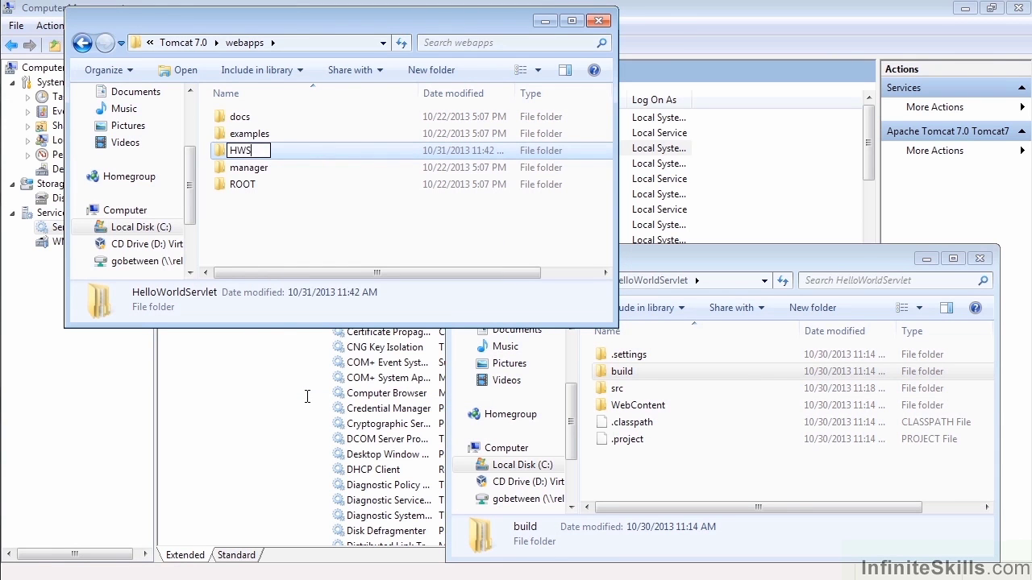
pyautogui.press('Return')
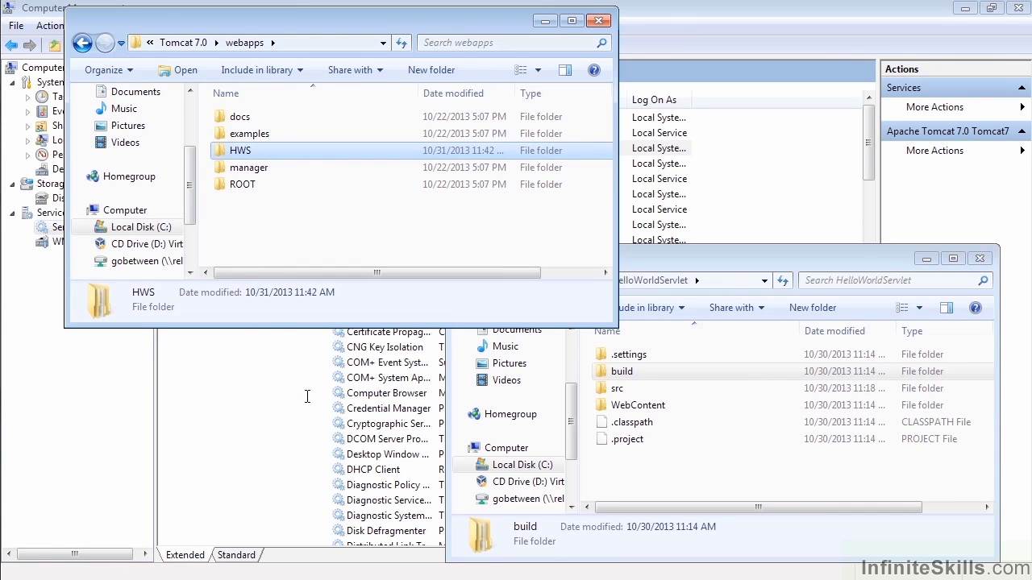
pyautogui.click(414, 578)
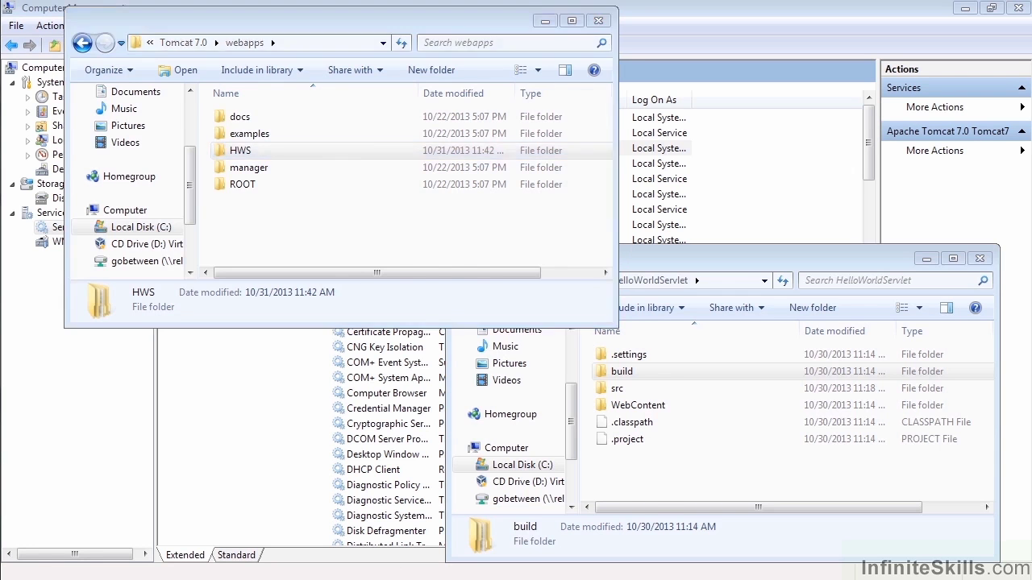
pyautogui.click(169, 129)
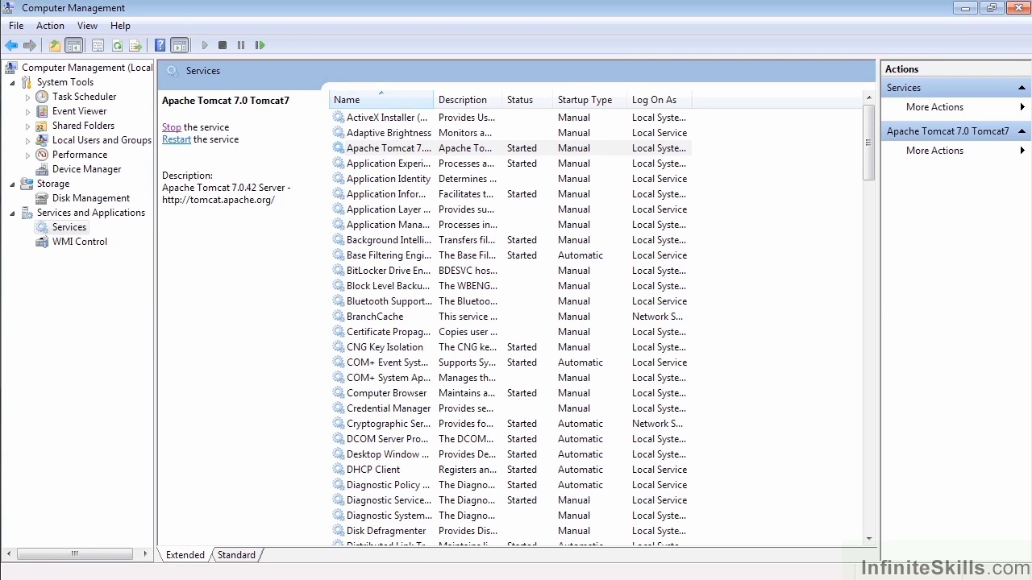
# Step: Wait until Apache Tomcat 7.0 (Tomcat7) shows Started in the services list
pyautogui.moveTo(411, 577)
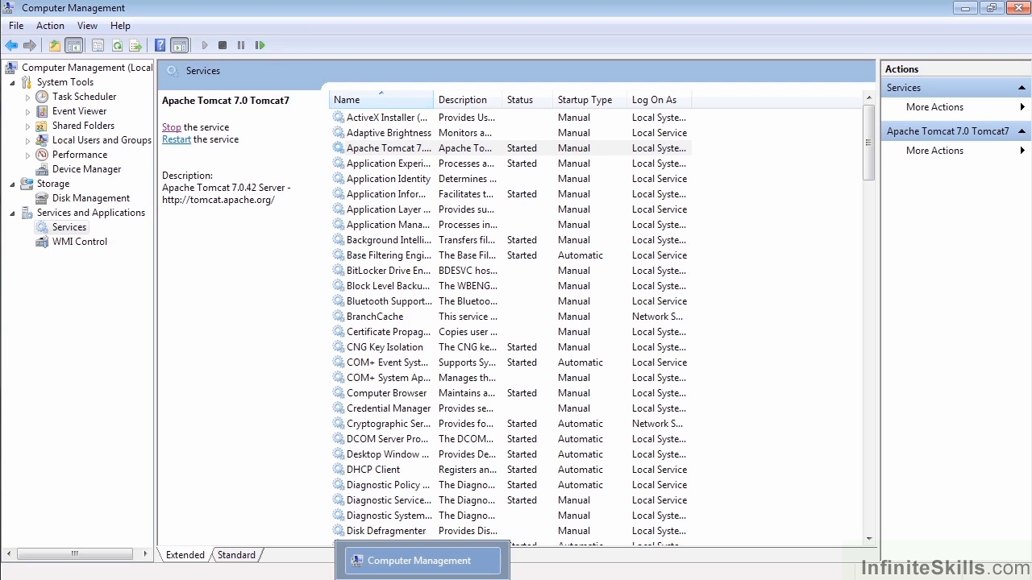